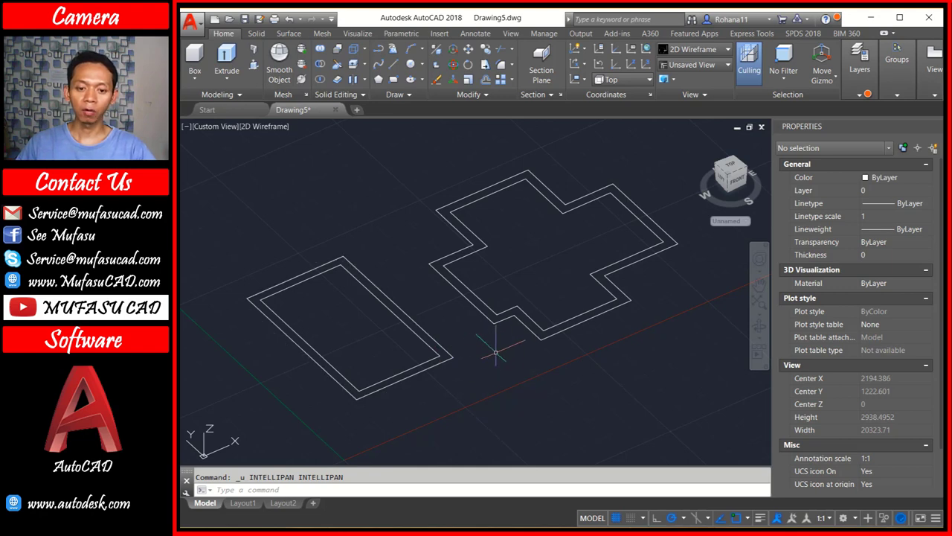
Extrude the rectangular plan's outer outline upward with a 45° taper angle into a peaked roof solid
middle_click_drag(478, 353, 493, 351)
type("e")
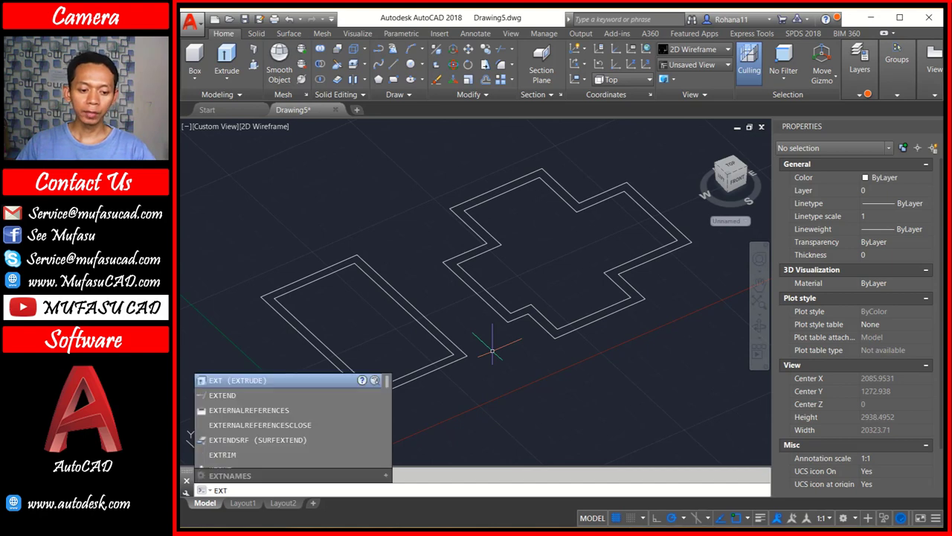
key("Return")
left_click(439, 329)
key("Return")
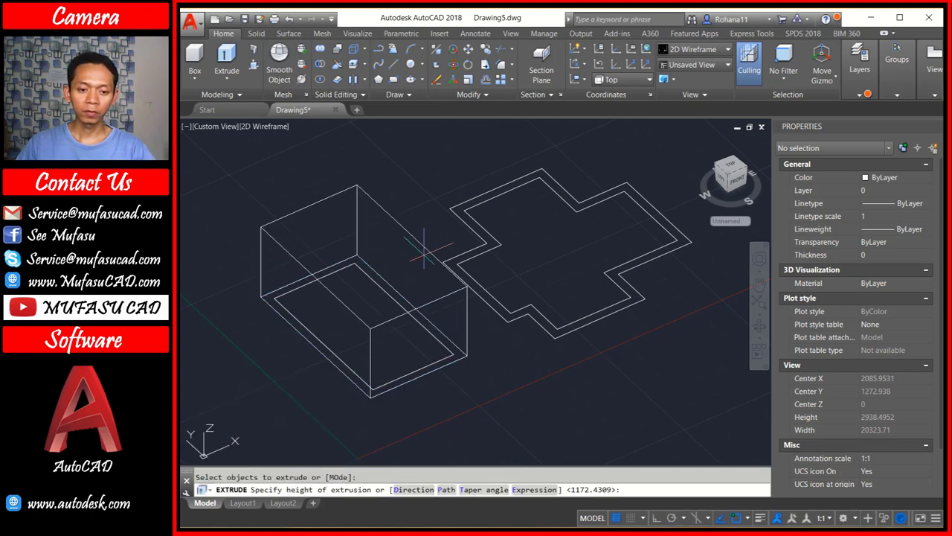
type("t")
key("Return")
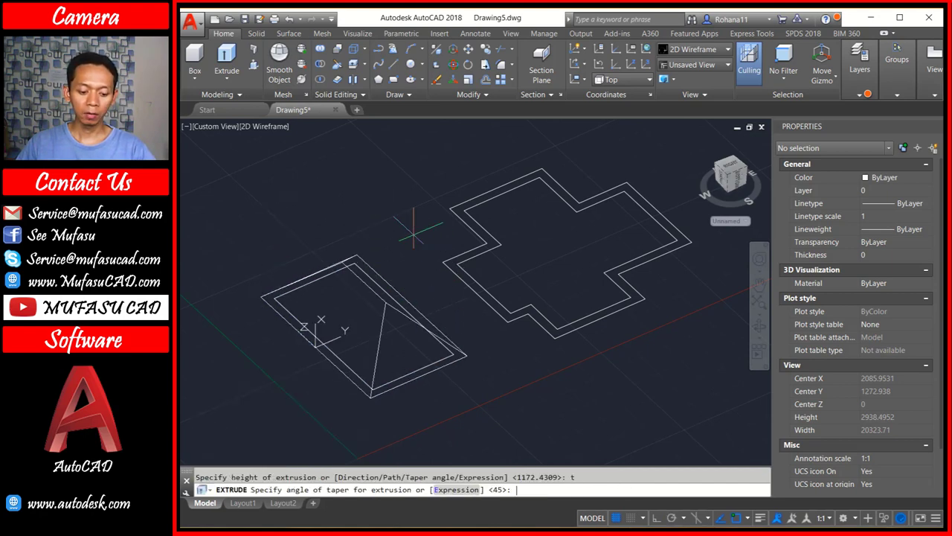
type("45")
key("Return")
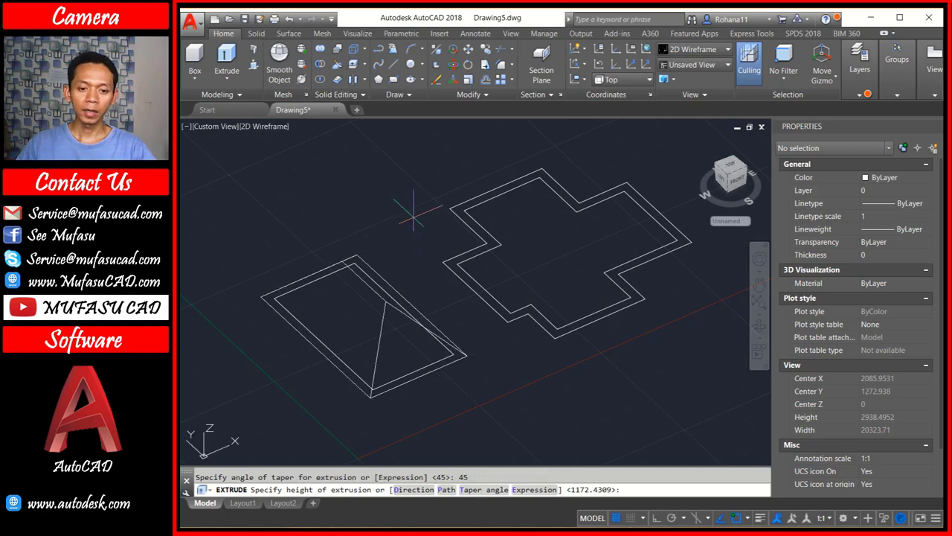
middle_click_drag(432, 283, 421, 283, "shift")
left_click(421, 282)
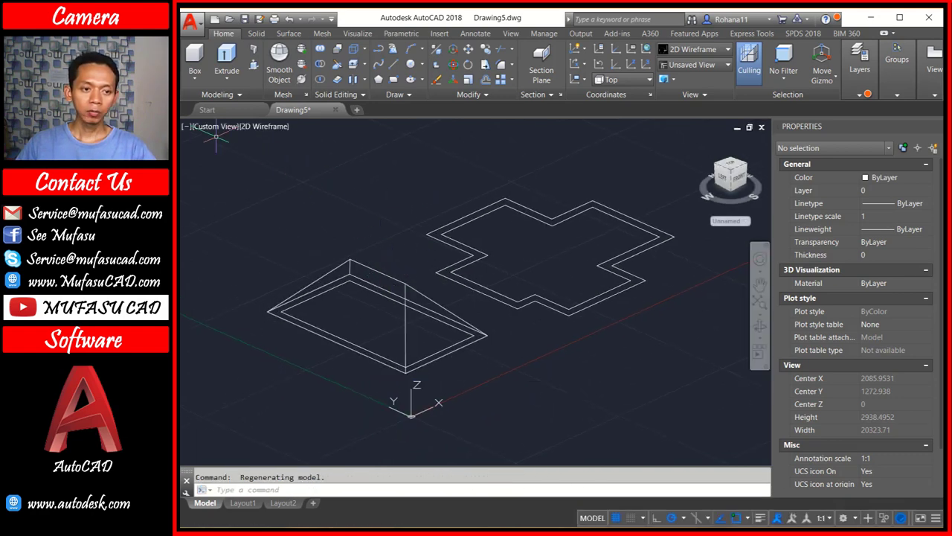
Switch the viewport to the Top view looking down on both plans
left_click(223, 127)
left_click(225, 153)
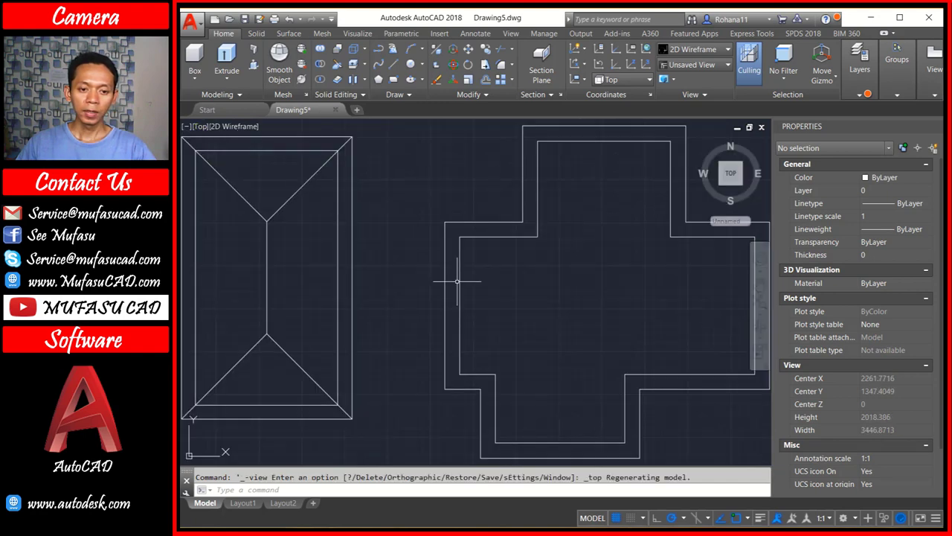
scroll(372, 276, "down", 3)
scroll(367, 309, "up", 2)
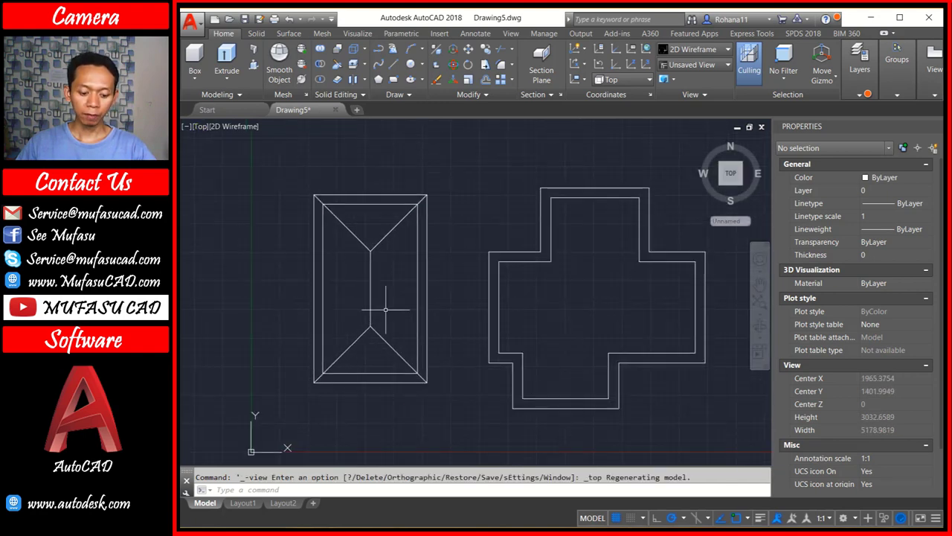
Flatten the rectangular roof solid into 2D lines, then orbit back to a 3D view
type("fLaa")
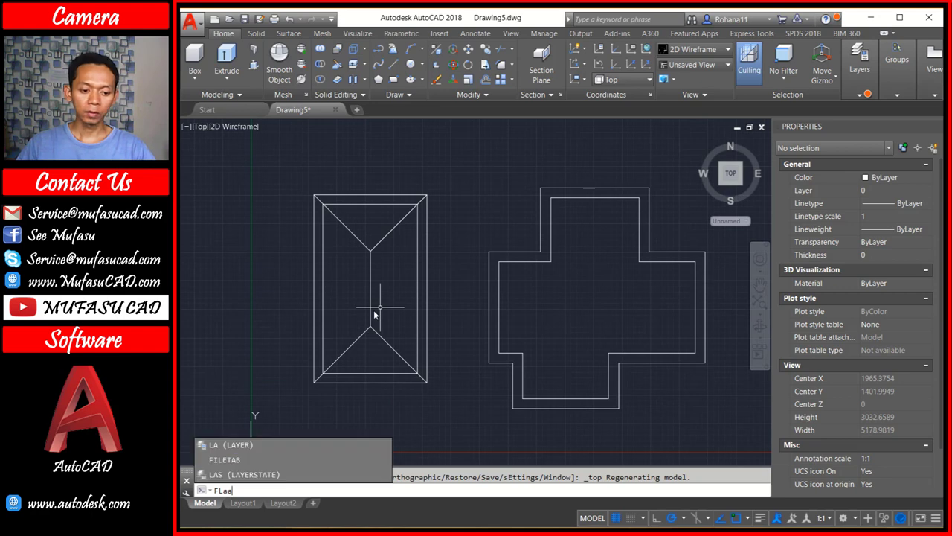
key("BackSpace")
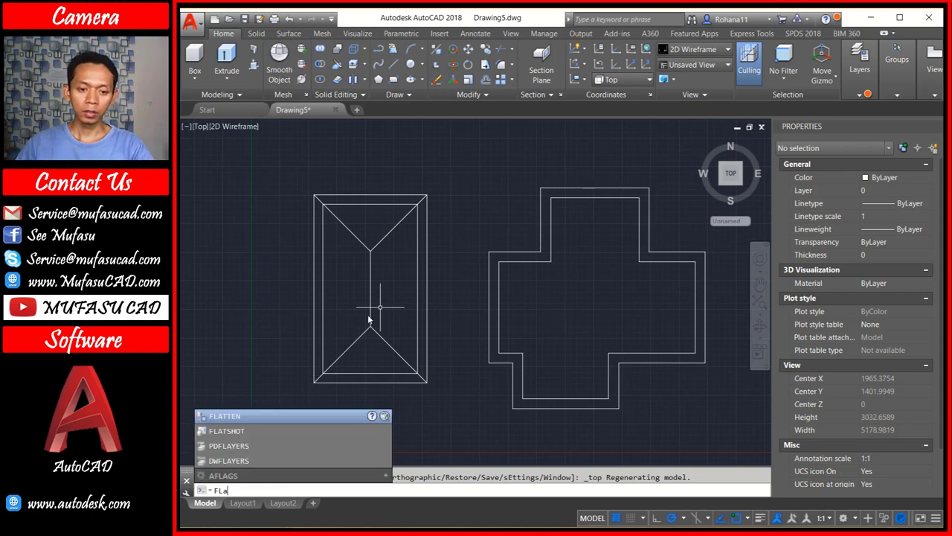
left_click(260, 416)
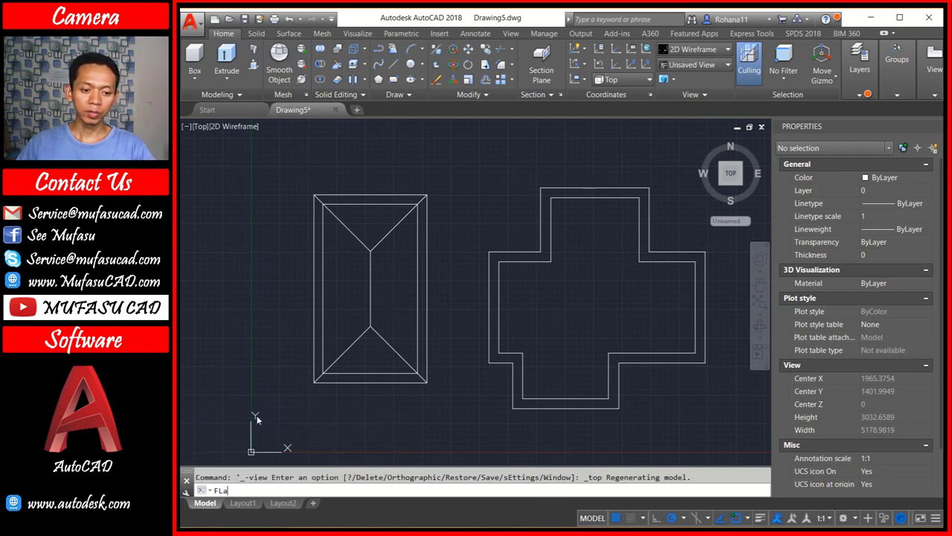
left_click(369, 288)
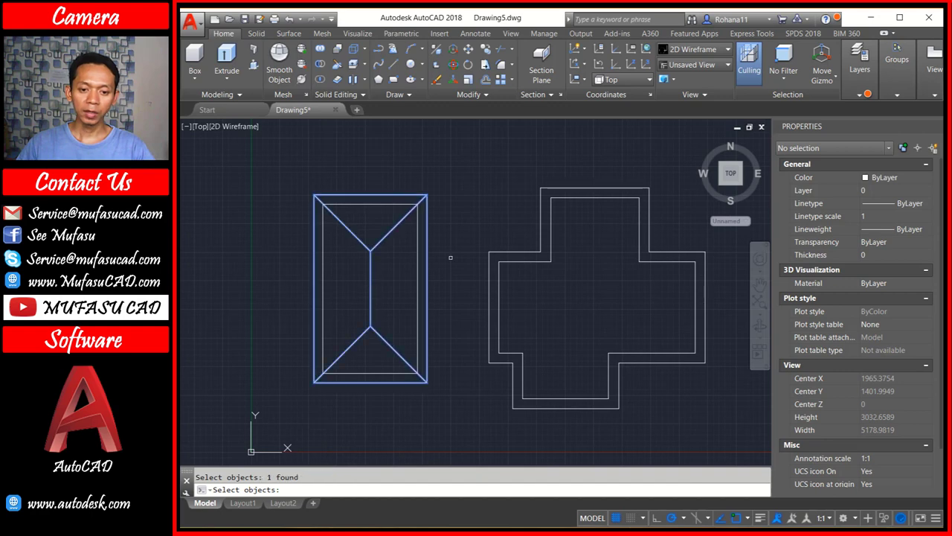
key("Return")
key("Return")
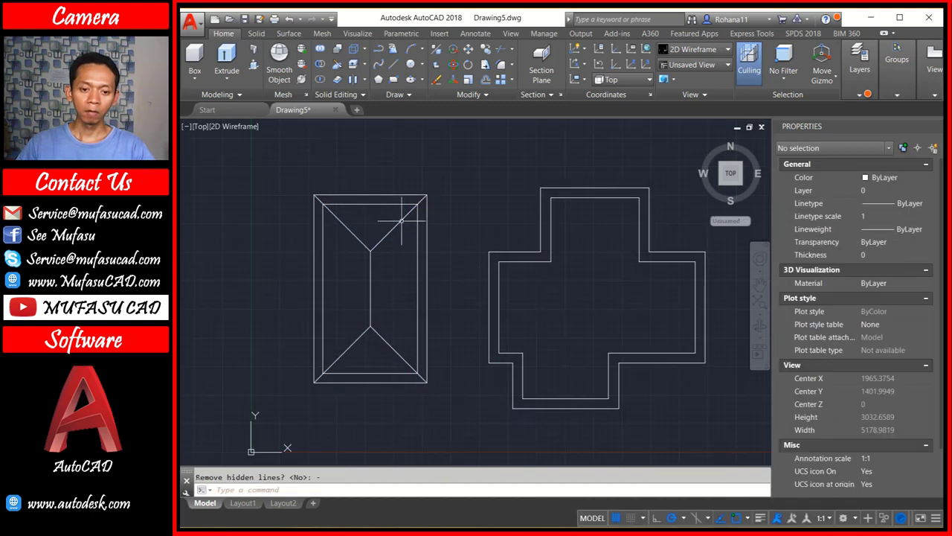
middle_click_drag(400, 265, 425, 334, "shift")
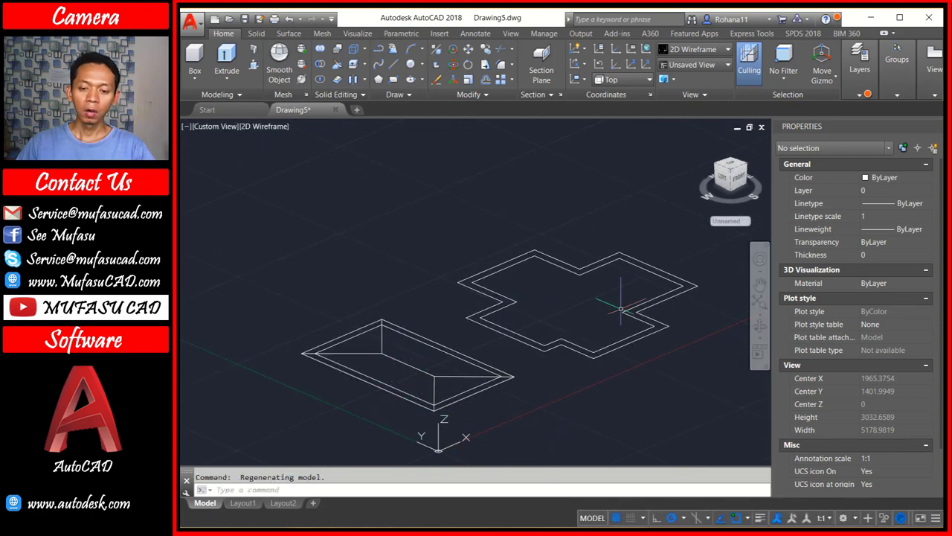
mouse_move(621, 301)
middle_mouse_down("shift")
mouse_move(514, 311)
mouse_move(538, 294)
middle_mouse_up("shift")
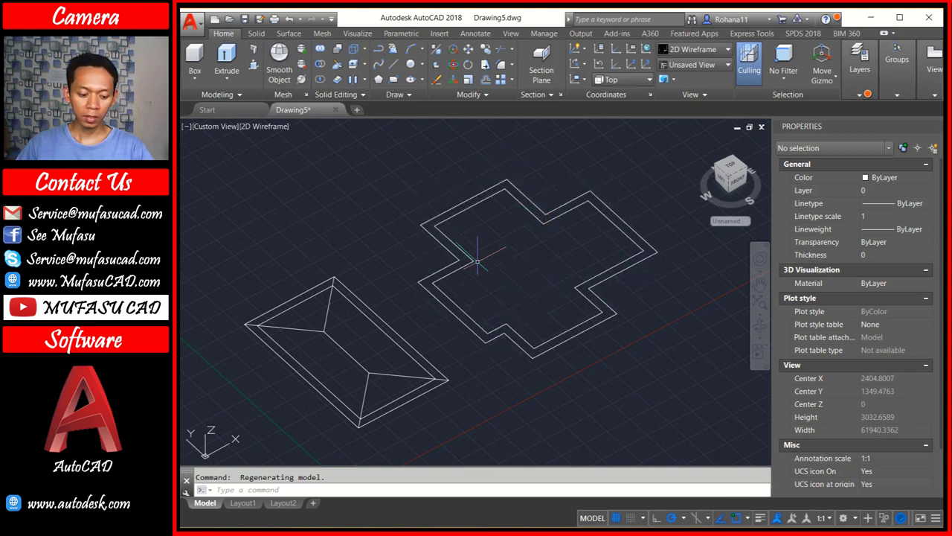
type("e")
key("Return")
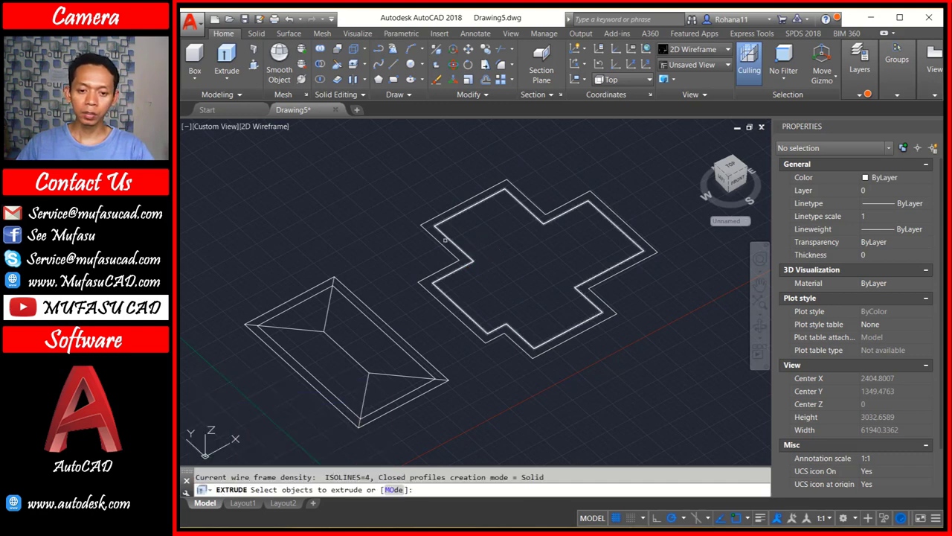
left_click(445, 247)
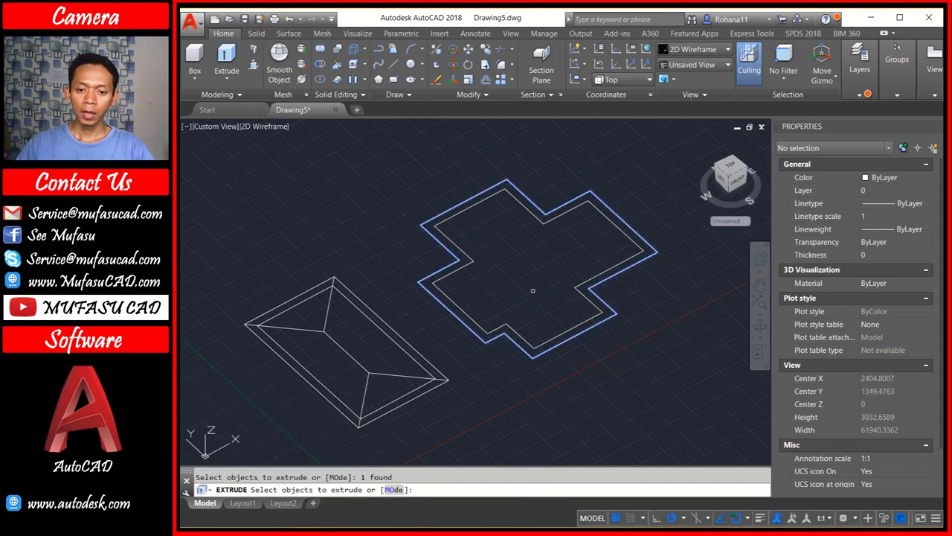
key("Return")
type("t")
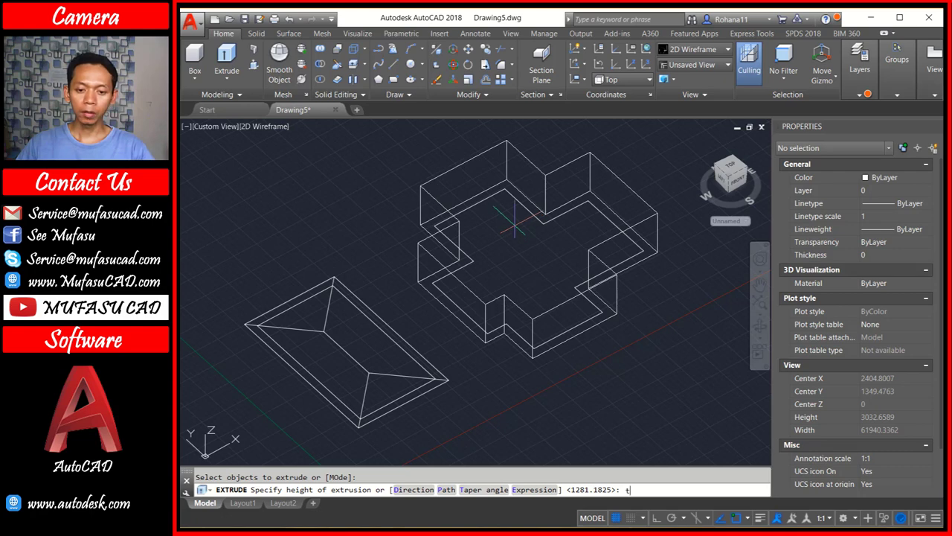
key("Return")
type("45")
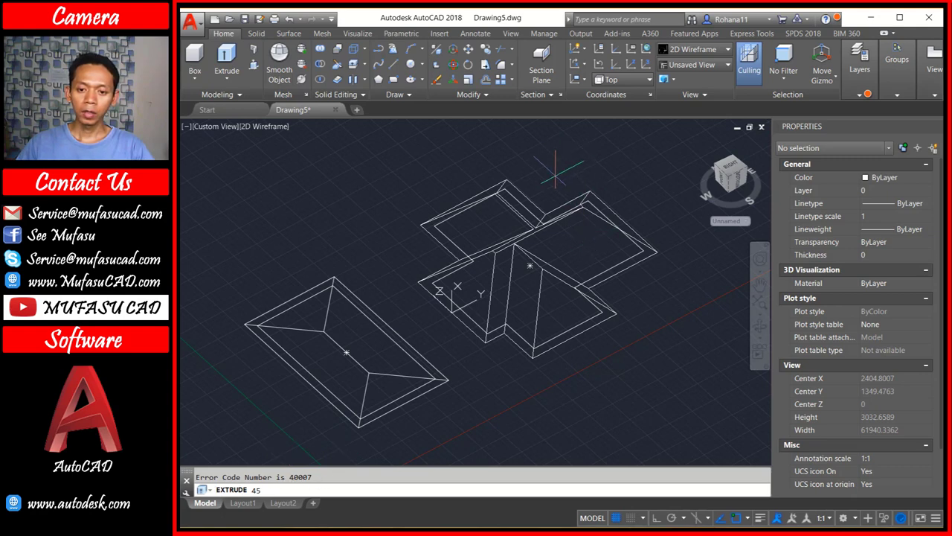
key("Return")
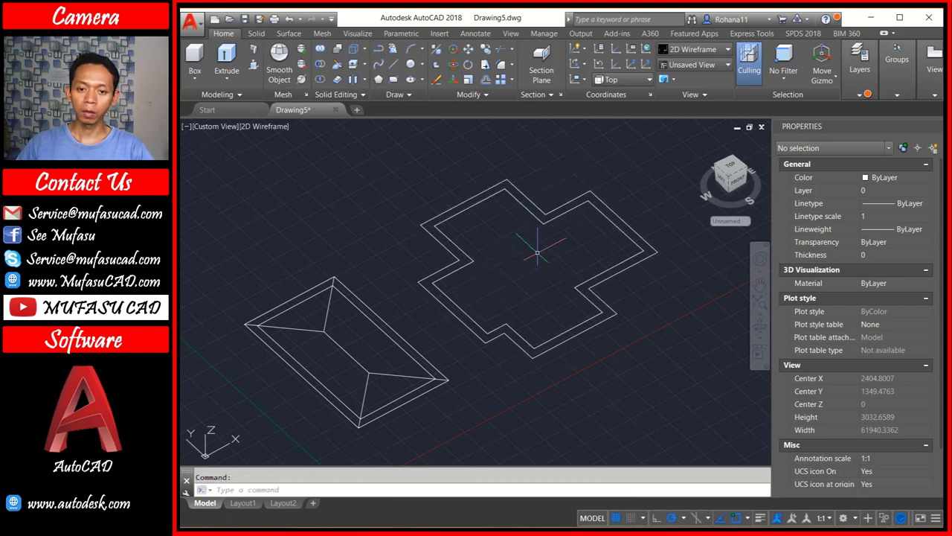
Draw the first rectangle snapped between opposite outer corners of one cross arm
mouse_move(514, 285)
middle_mouse_down("shift")
mouse_move(521, 260)
mouse_move(517, 283)
middle_mouse_up("shift")
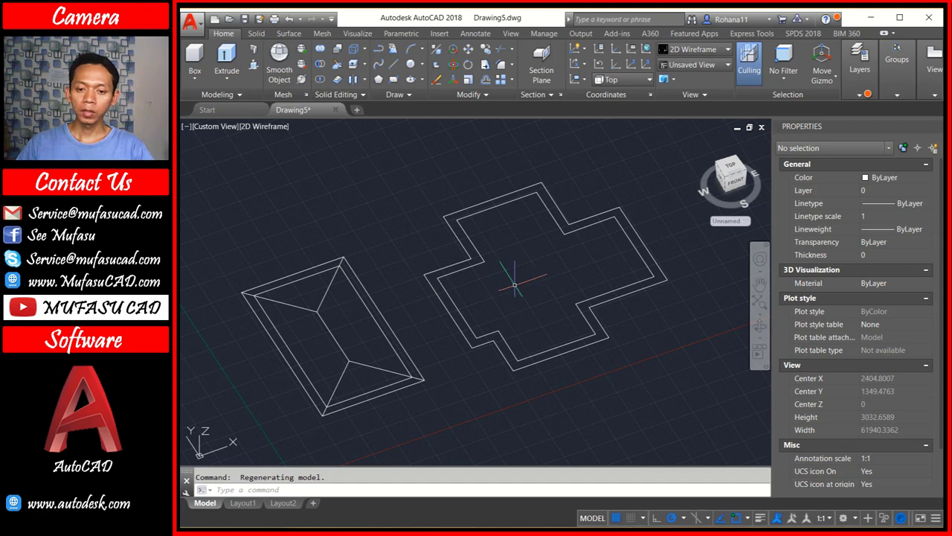
middle_click_drag(520, 292, 515, 278, "shift")
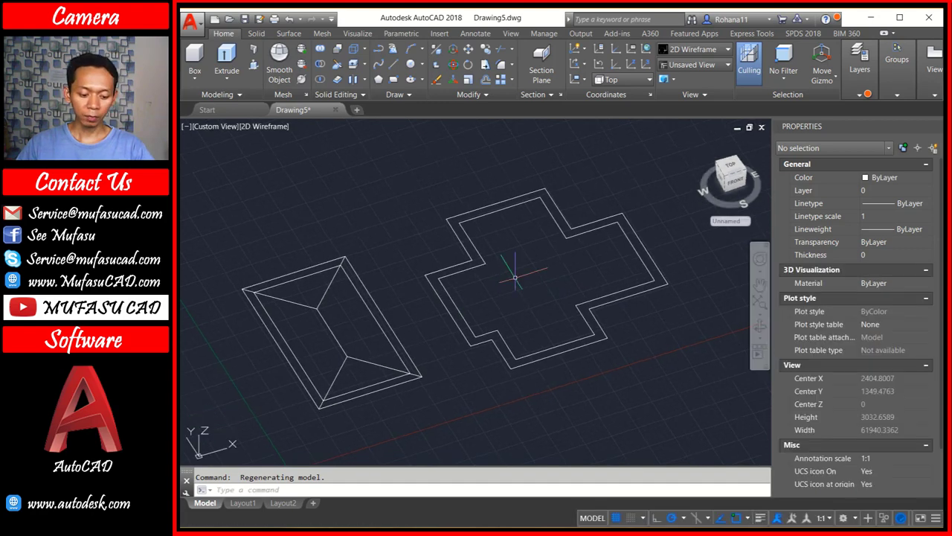
type("rec")
key("Return")
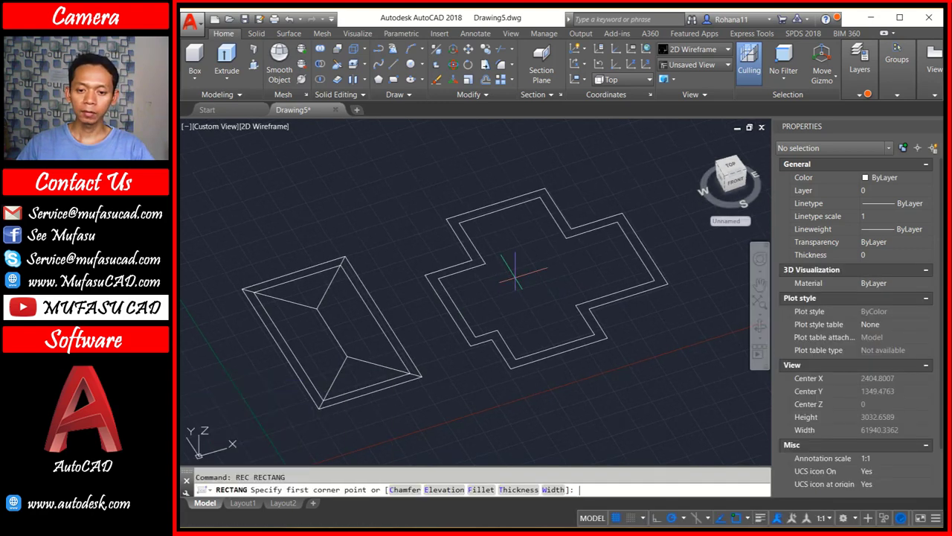
scroll(517, 283, "up", 2)
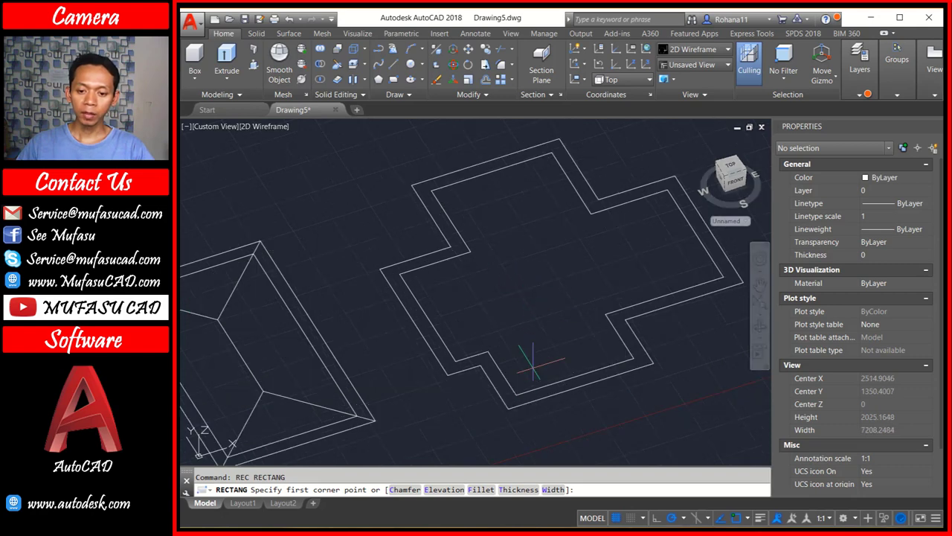
left_click(507, 409)
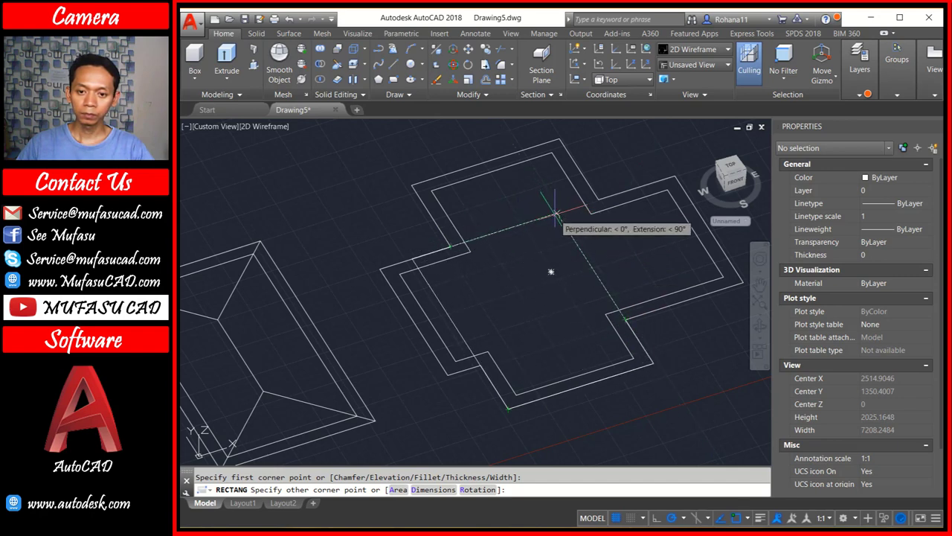
left_click(558, 213)
Draw two more overlapping rectangles snapped to the outer corners of the remaining arms
key("Return")
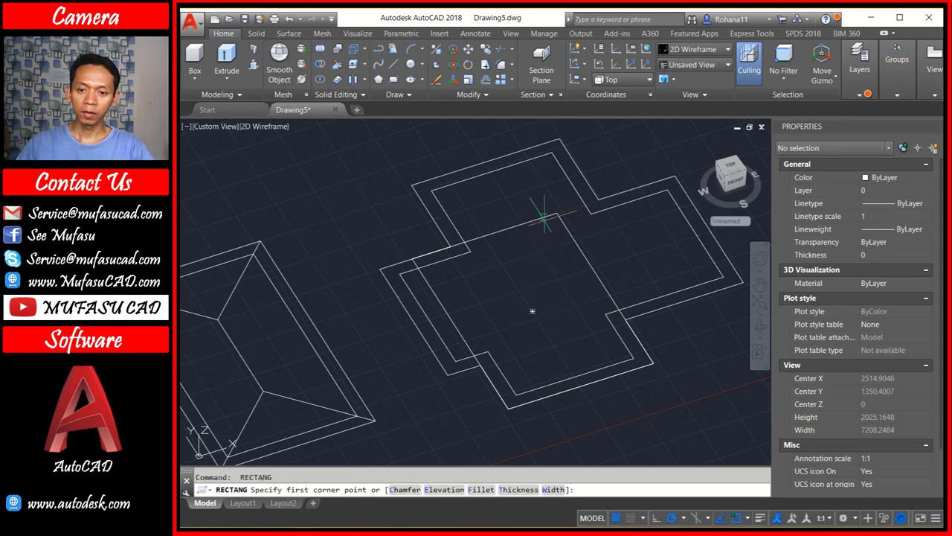
left_click(559, 139)
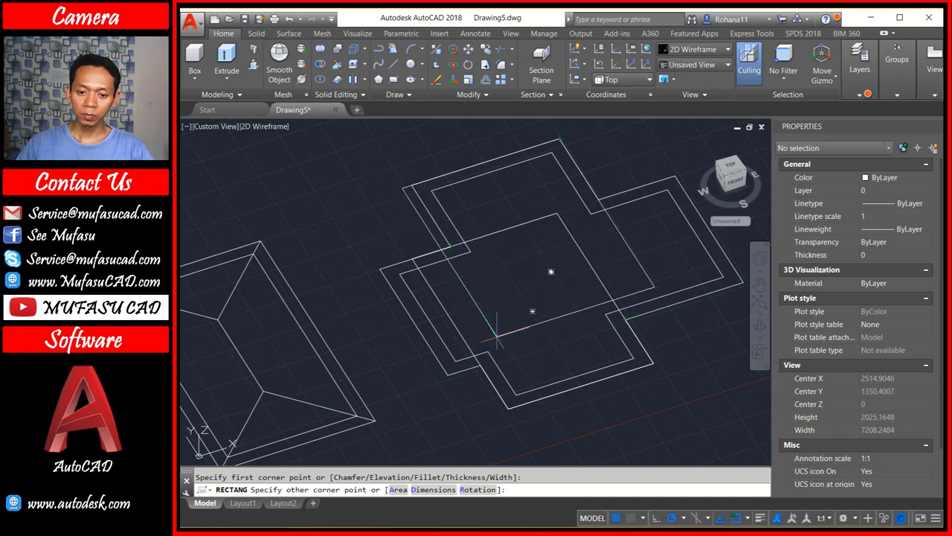
left_click(517, 351)
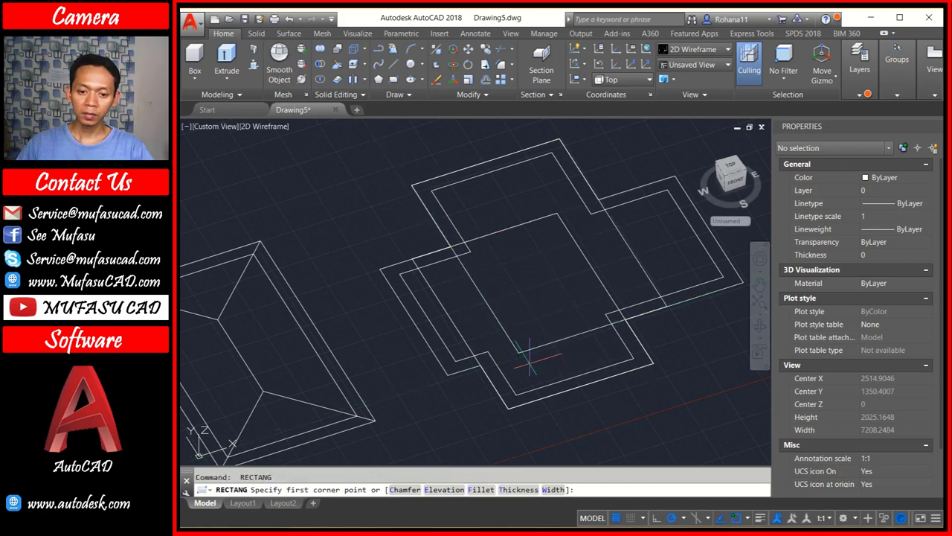
key("Return")
left_click(447, 374)
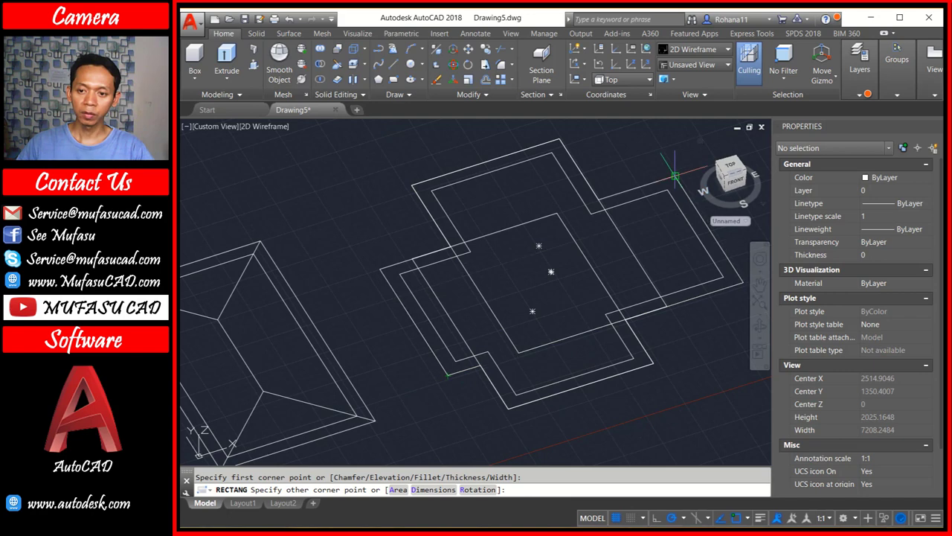
left_click(675, 177)
Select the newly drawn rectangles over the cross plan
left_click(601, 258)
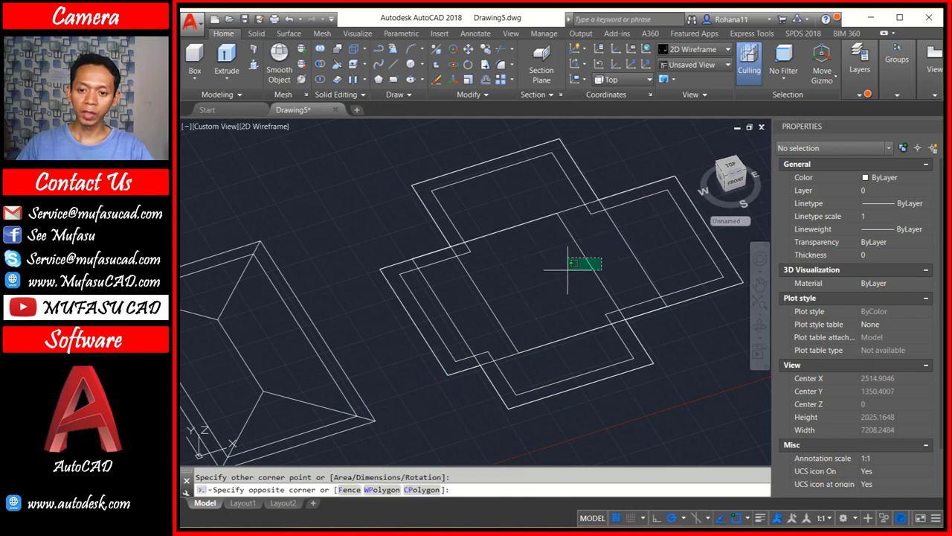
left_click(564, 269)
left_click(654, 237)
left_click(634, 249)
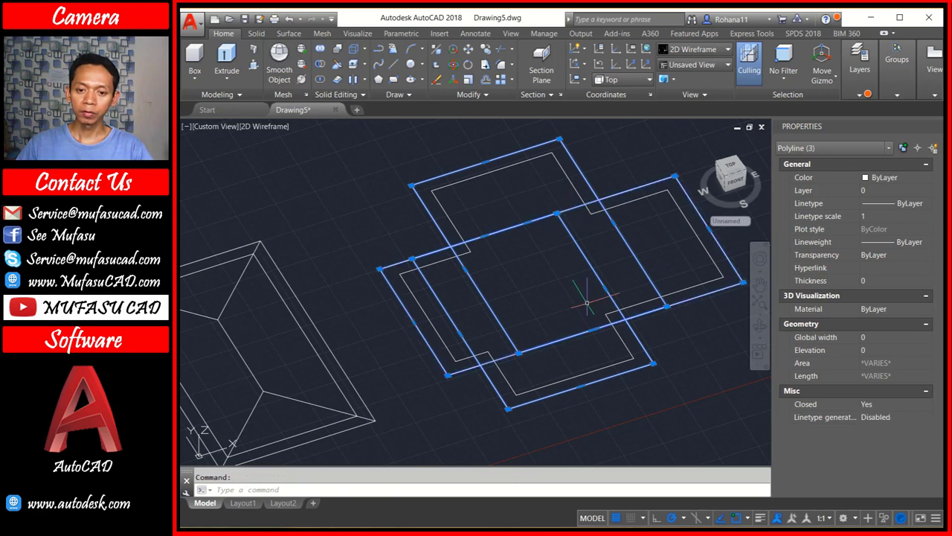
Extrude the upper-left rectangle with a 45° taper into a peaked roof solid
key("Escape")
mouse_move(530, 295)
middle_mouse_down("shift")
mouse_move(549, 276)
mouse_move(557, 289)
middle_mouse_up("shift")
type("ext")
key("Return")
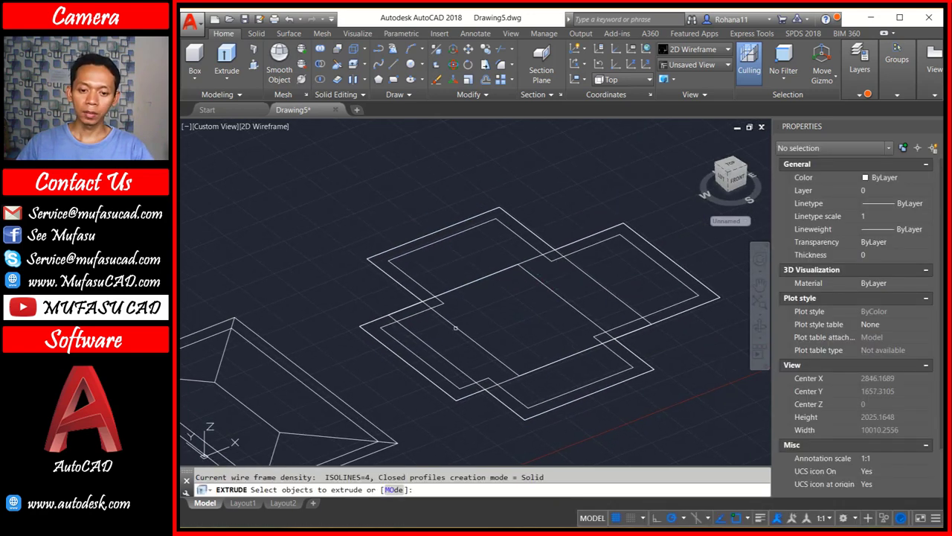
left_click(455, 328)
key("Return")
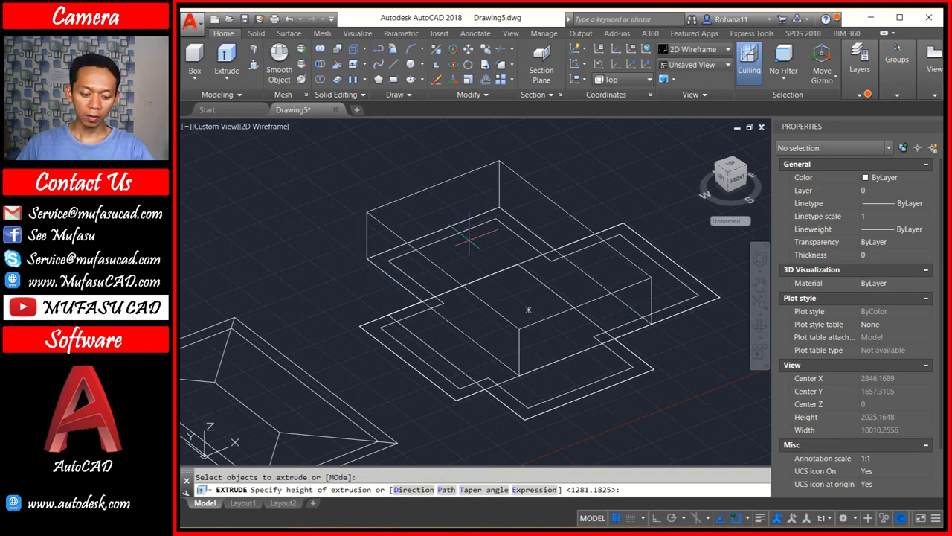
type(" t")
key("Return")
type("45")
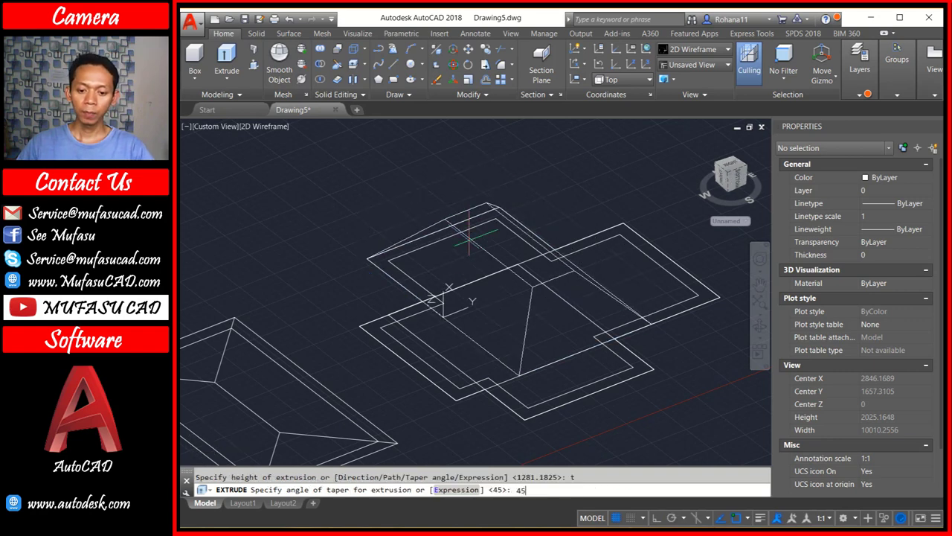
key("Return")
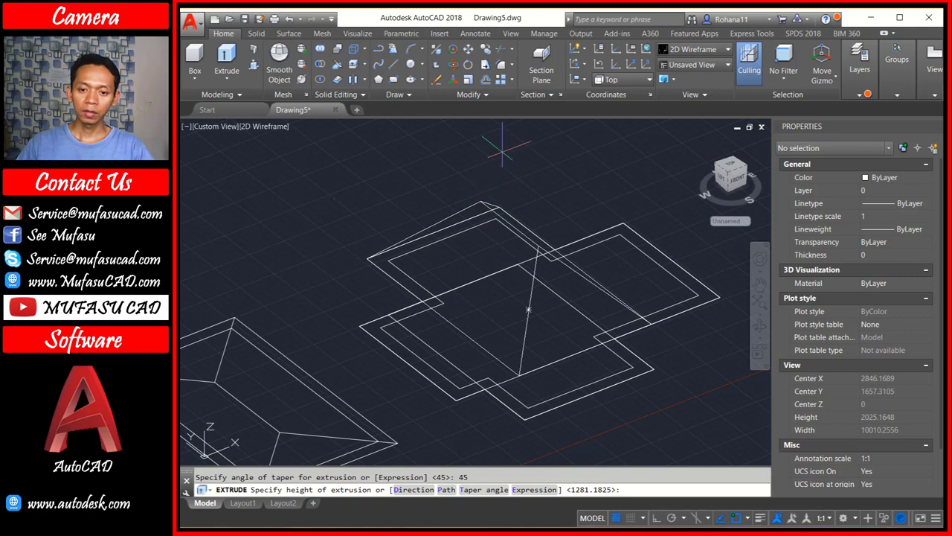
left_click(528, 308)
middle_click_drag(529, 306, 532, 236, "shift")
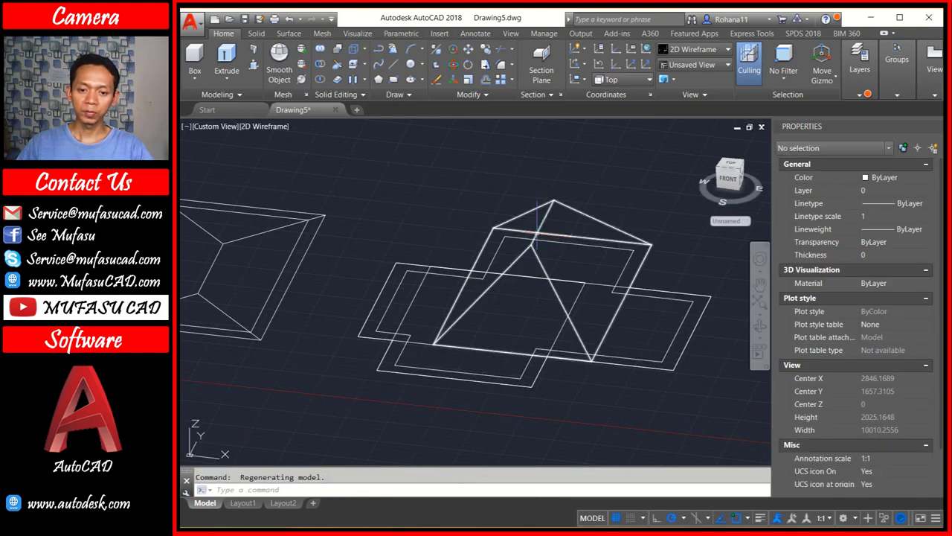
Extrude the next rectangle with a 45° taper into a roof solid
key("Return")
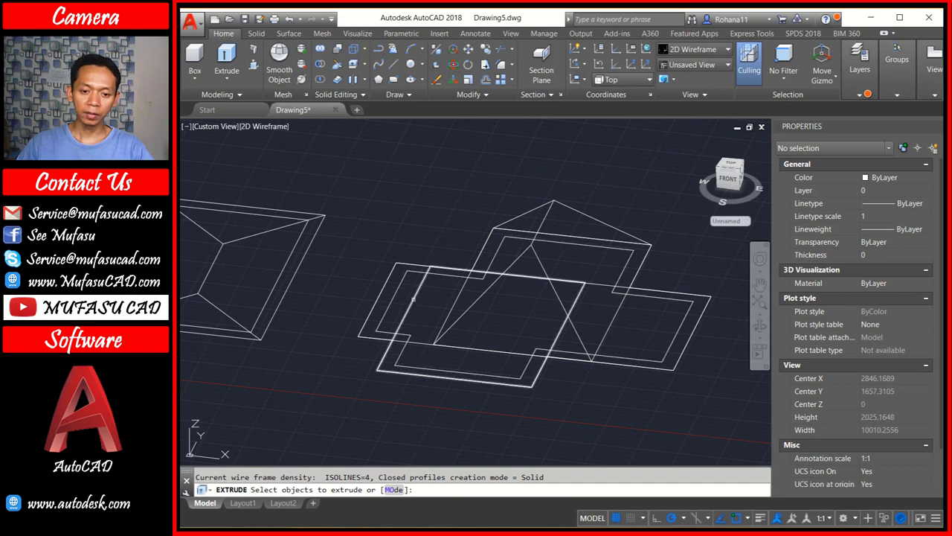
left_click(413, 298)
key("Return")
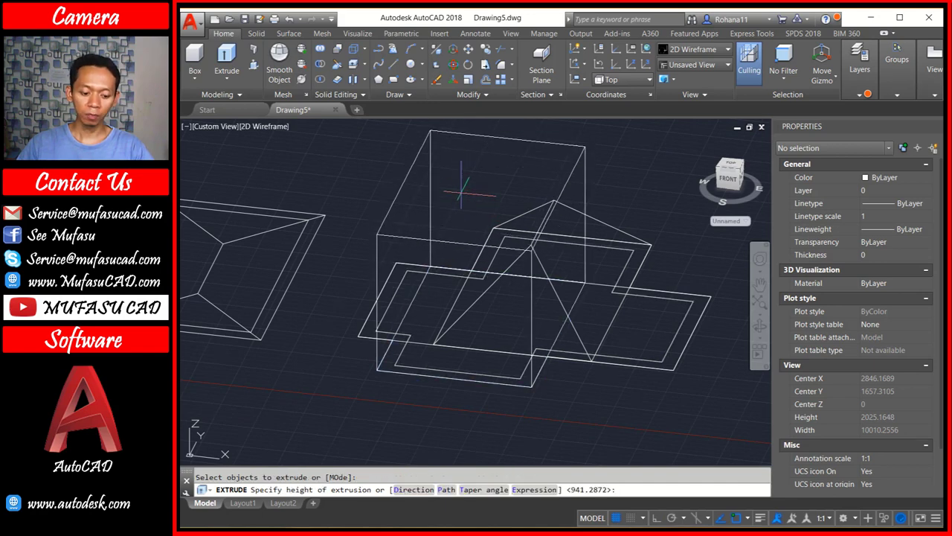
type("t")
key("Return")
type("45")
key("Return")
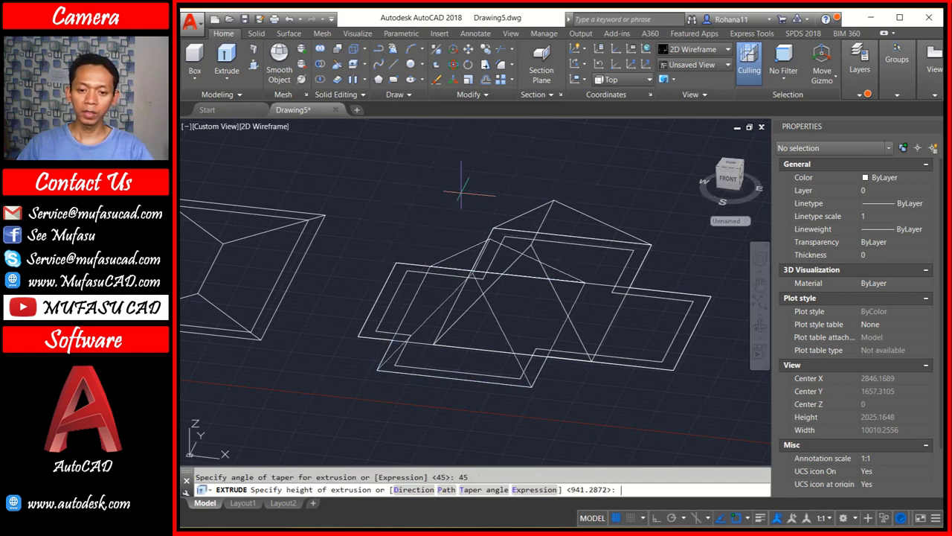
key("Return")
key("Return")
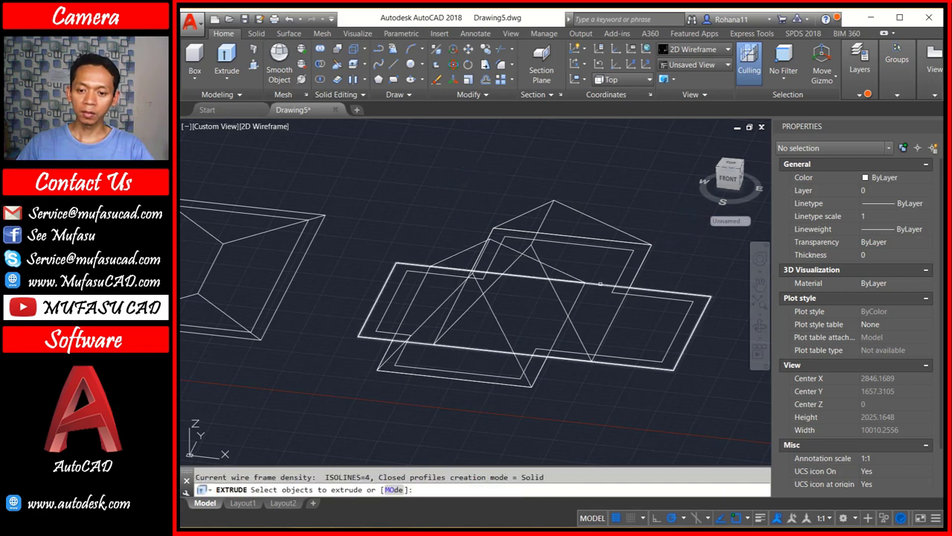
Extrude the long right rectangle with a 45° taper as well
left_click(600, 284)
key("Return")
type("t")
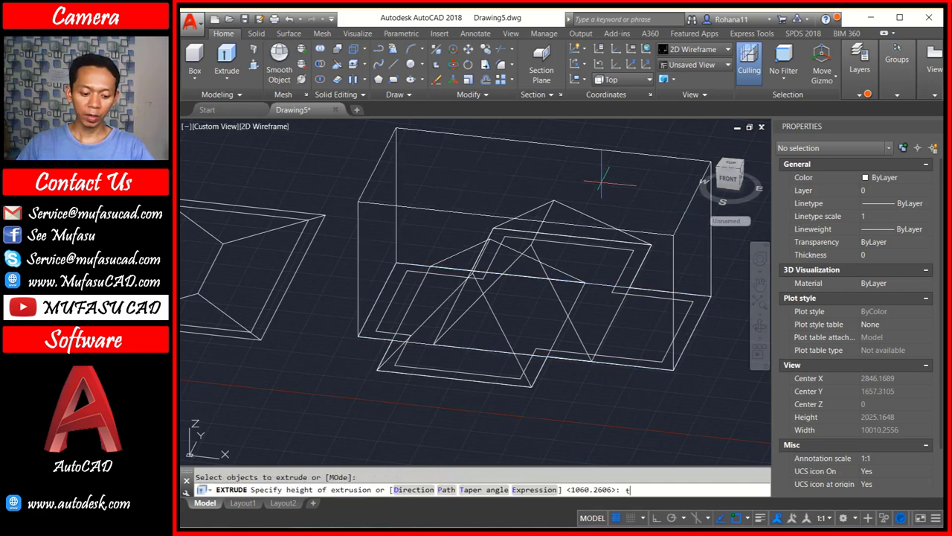
key("Return")
type("45")
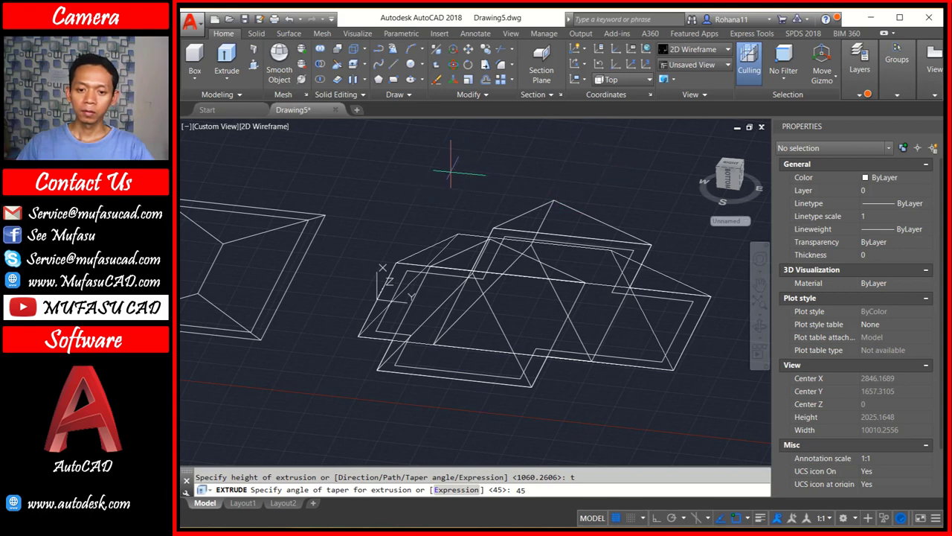
key("Return")
key("Escape")
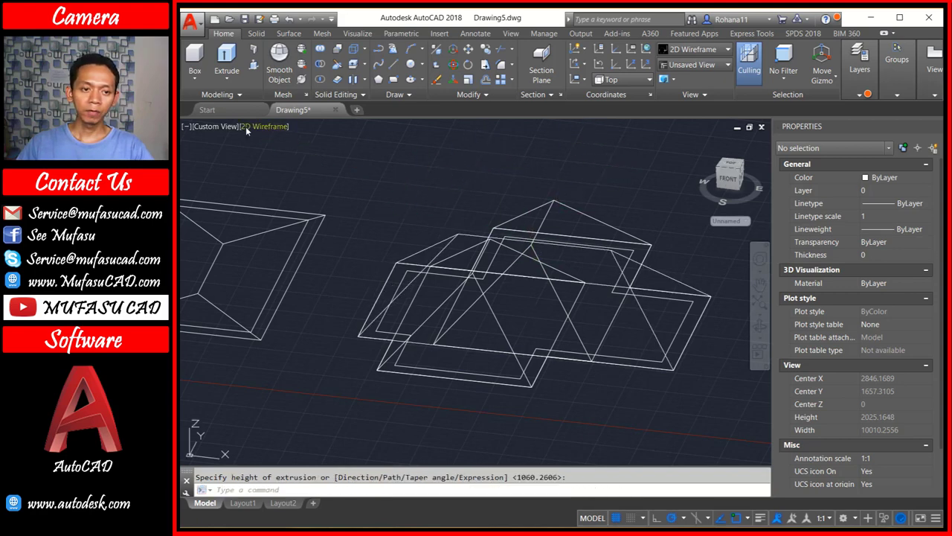
Set the visual style to Shades of Gray
left_click(261, 126)
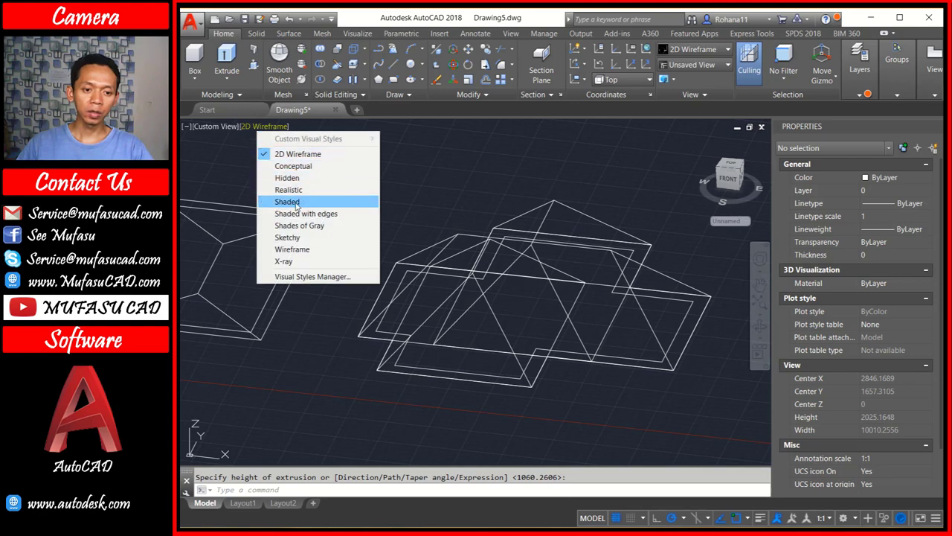
left_click(303, 225)
mouse_move(521, 290)
middle_mouse_down("shift")
mouse_move(489, 285)
mouse_move(597, 298)
mouse_move(592, 290)
middle_mouse_up("shift")
type("UNI")
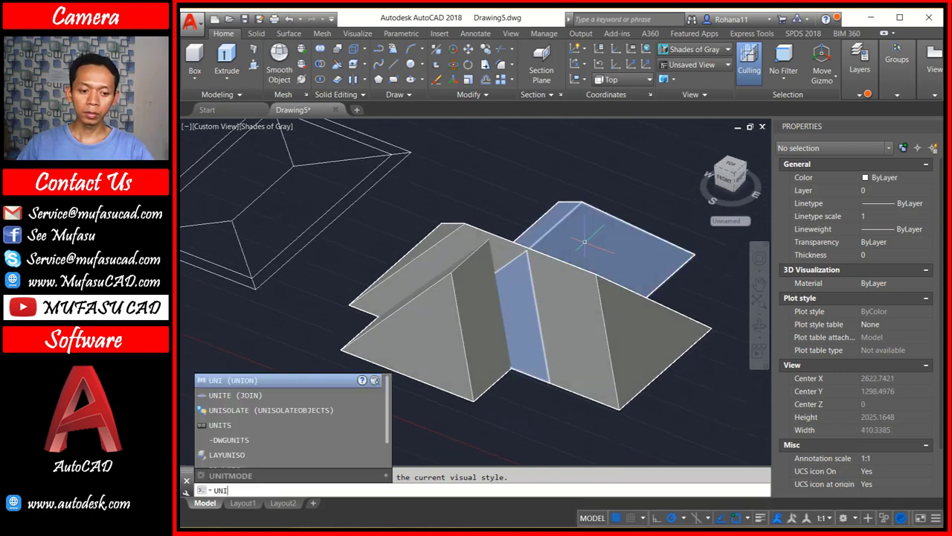
Union the three tapered roof solids into one cross-shaped roof
key("Return")
left_click(584, 242)
left_click(525, 271)
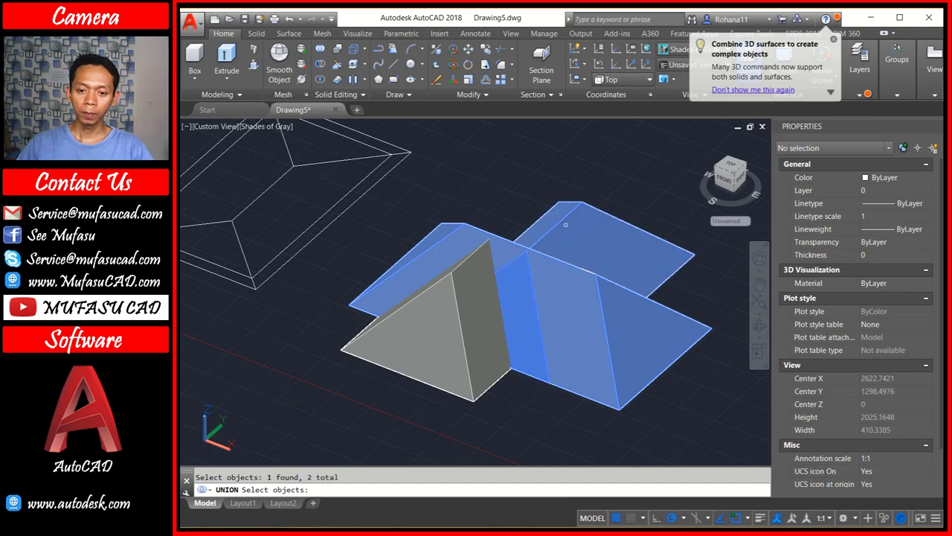
left_click(472, 279)
key("Return")
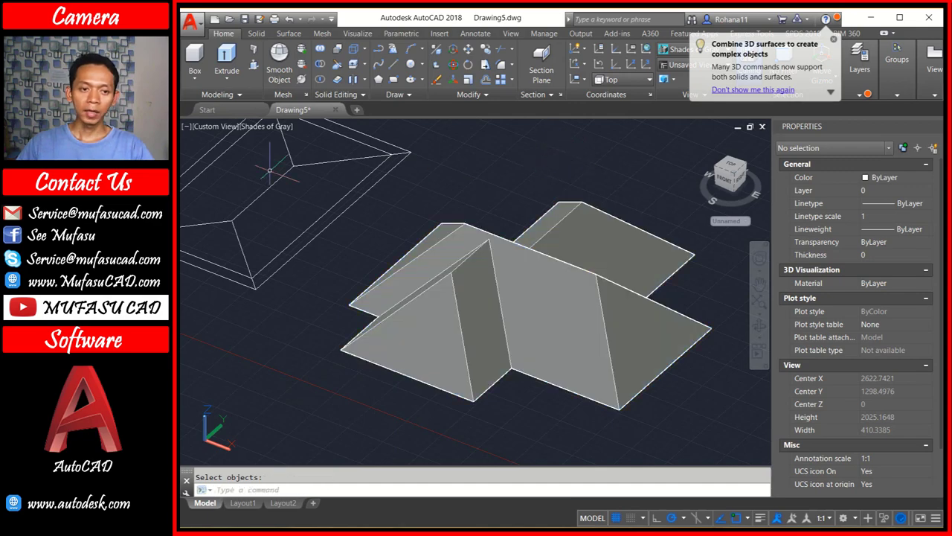
Switch the viewport to the Top view
left_click(201, 130)
left_click(225, 154)
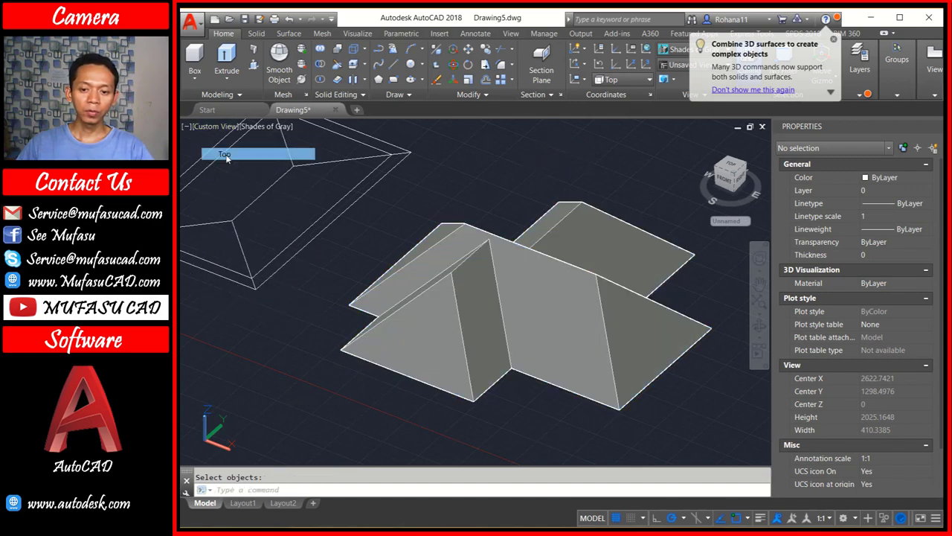
scroll(552, 254, "down", 2)
Flatten the merged cross-shaped roof with FLATTEN, answering No to hidden-line removal
scroll(547, 259, "down", 2)
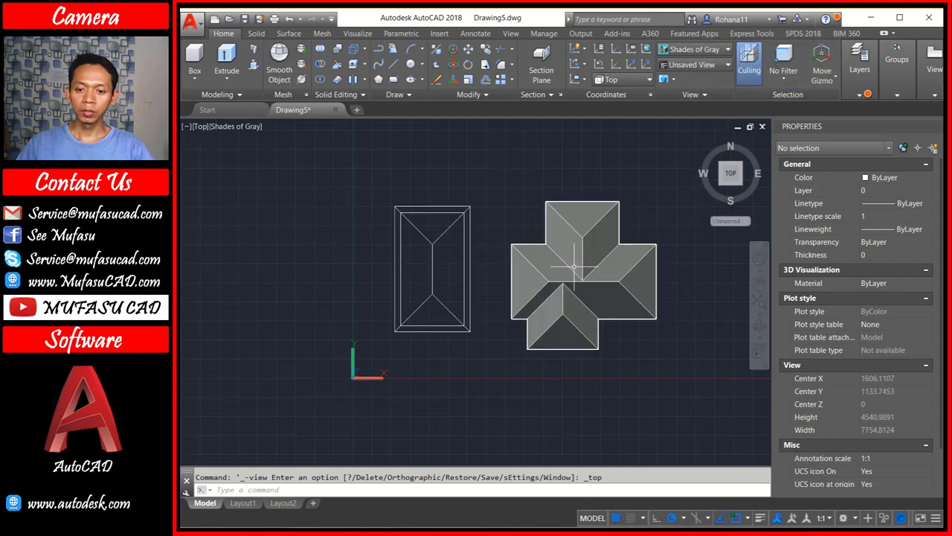
type("flat")
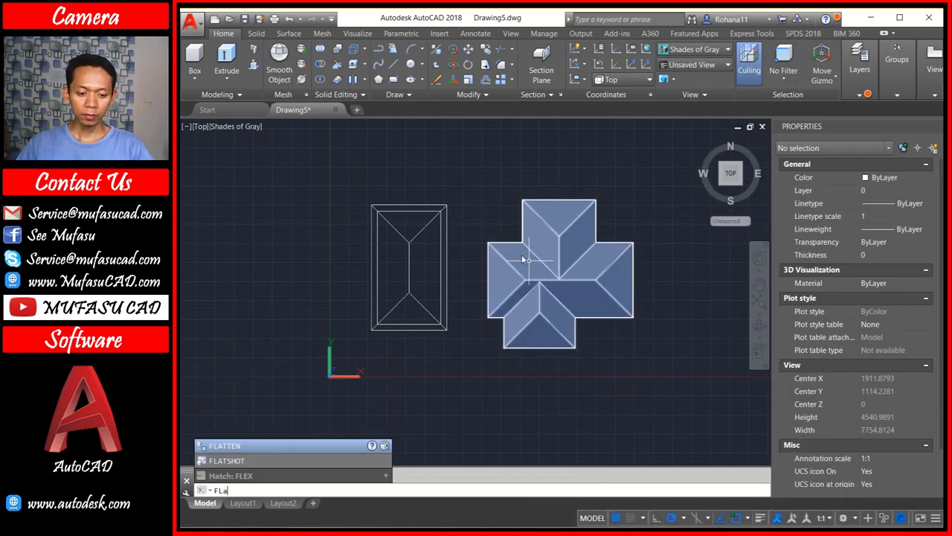
type("t")
key("Return")
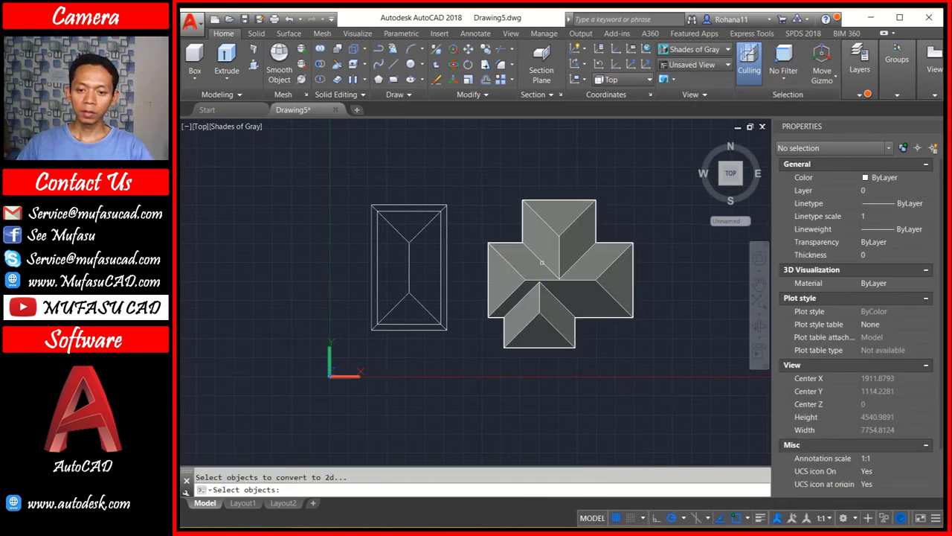
left_click(542, 262)
key("Return")
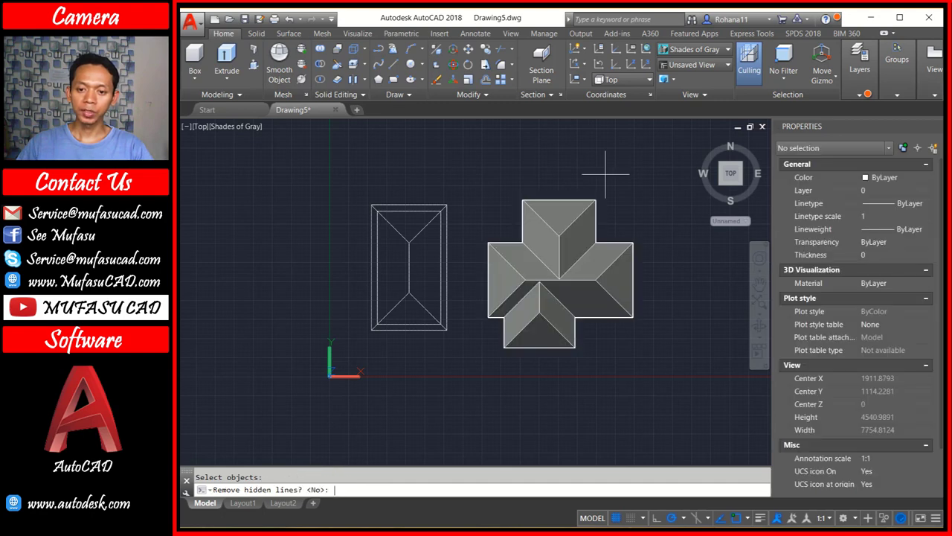
key("Return")
middle_click_drag(525, 365, 530, 298, "shift")
key("Return")
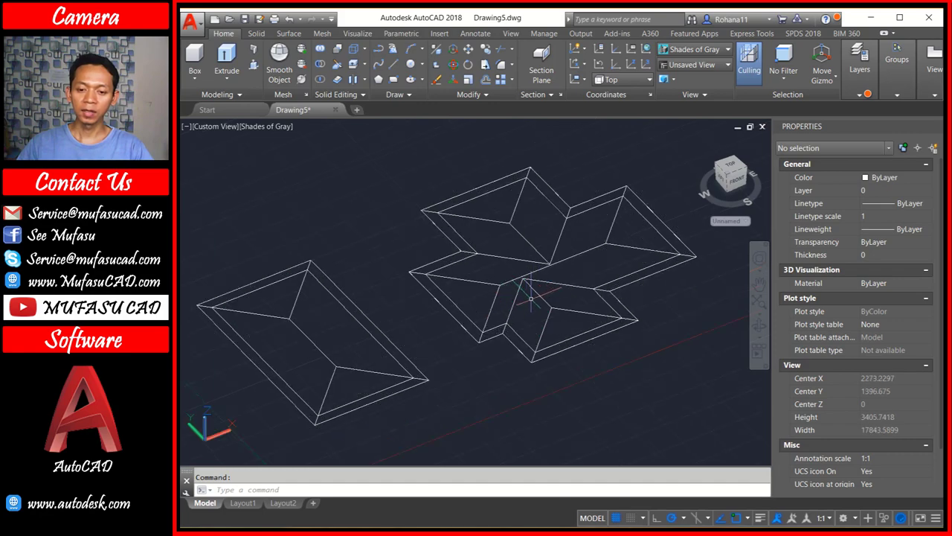
mouse_move(570, 270)
middle_mouse_down("shift")
mouse_move(563, 264)
mouse_move(559, 311)
mouse_move(563, 297)
middle_mouse_up("shift")
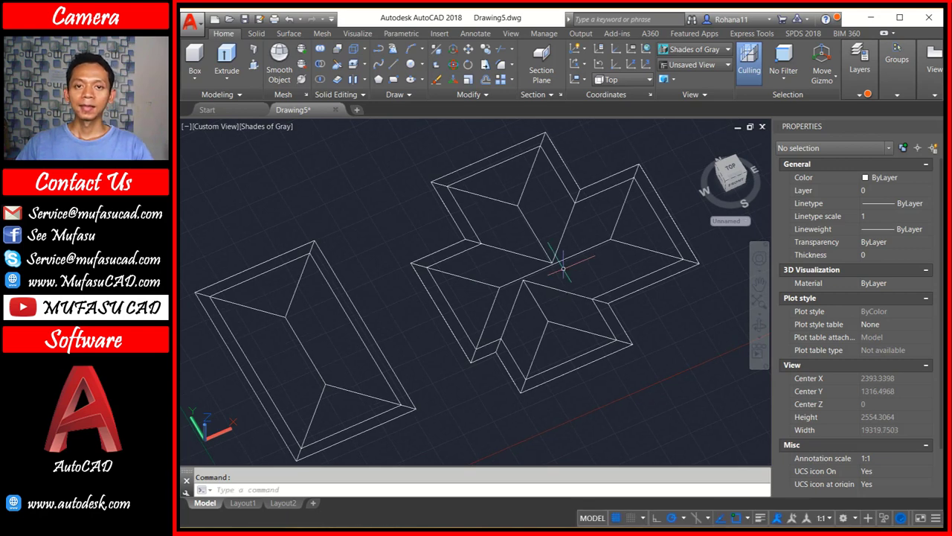